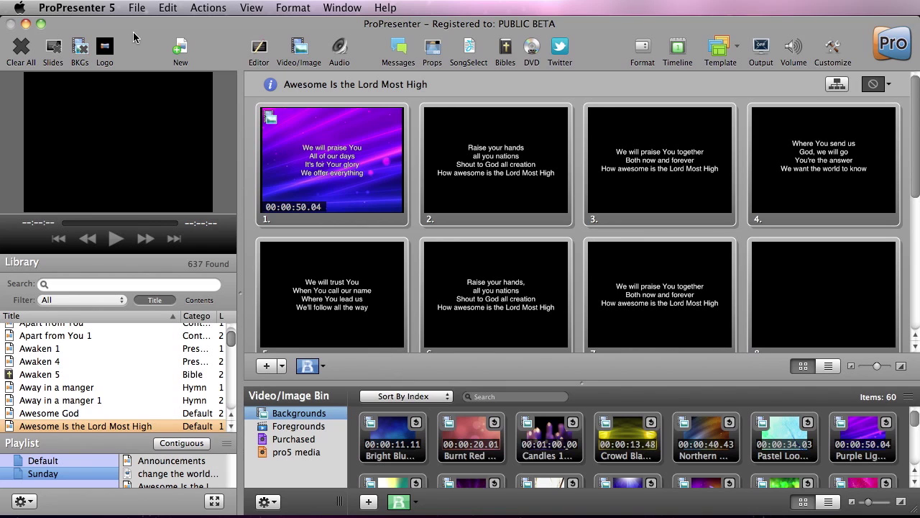
Step: Change the output screen from 1024 wide to 1280 × 320 in Display preferences and apply it
left_click(97, 9)
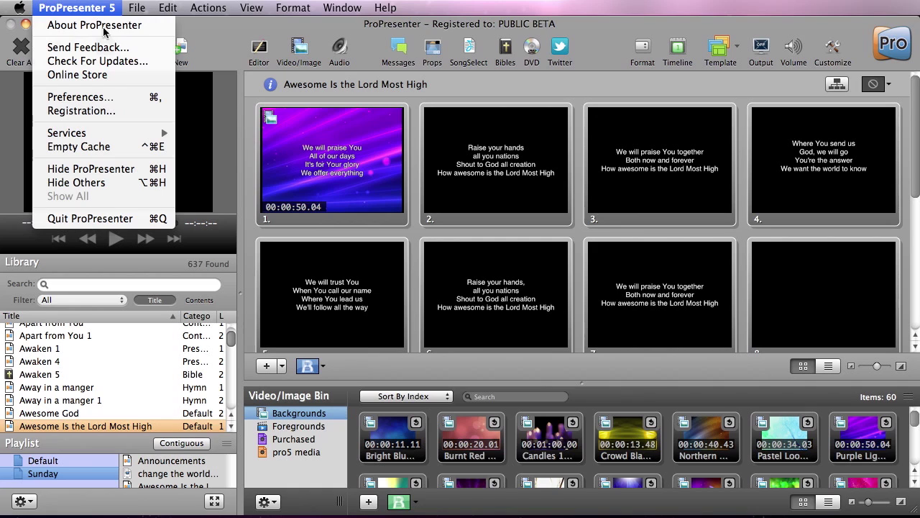
left_click(123, 96)
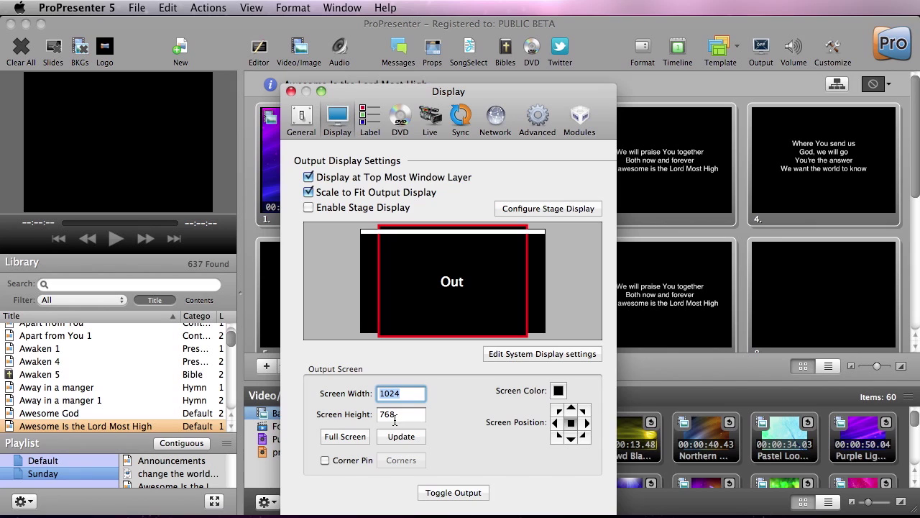
key("BackSpace")
left_click(409, 415)
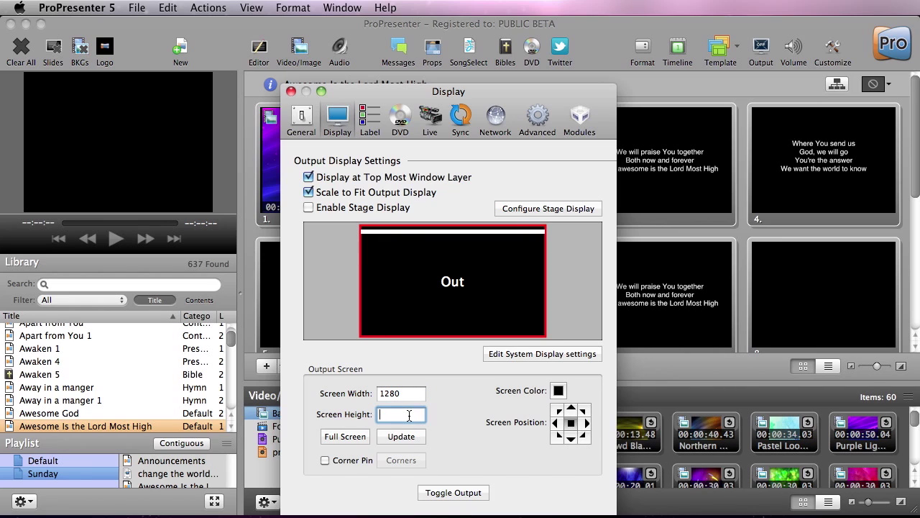
left_click(405, 439)
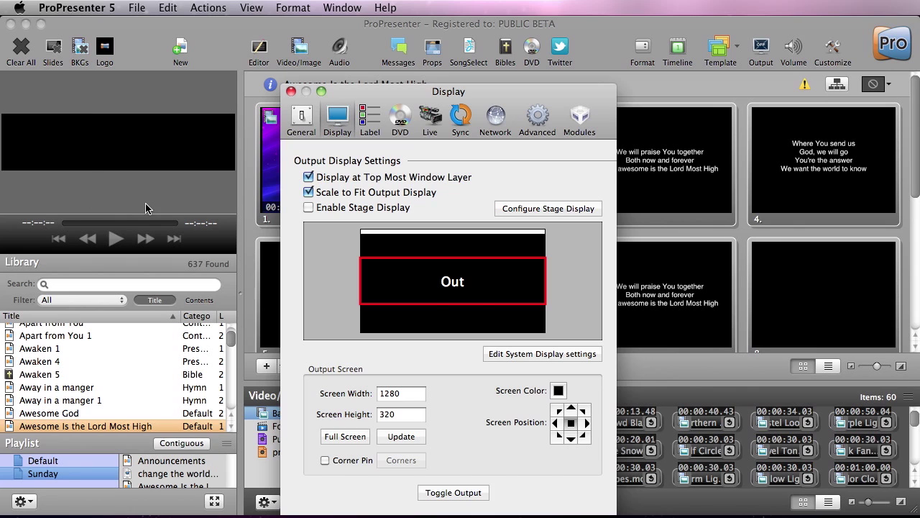
key("super+w")
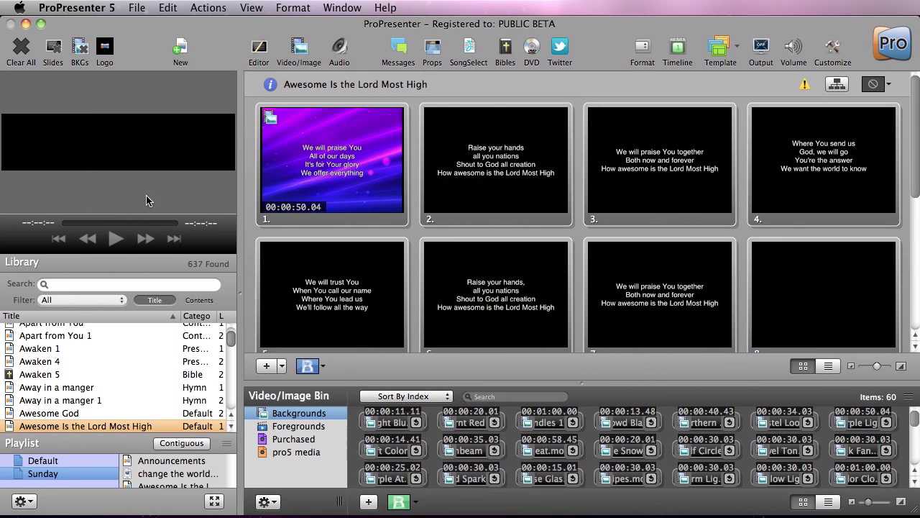
Step: Play the Burnt Red bokeh background video and show slide 2's lyrics over it
left_click(479, 425)
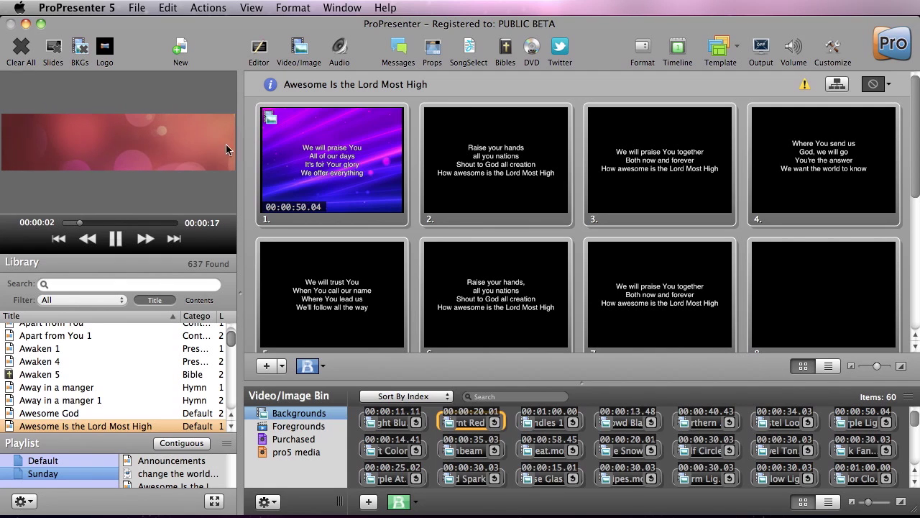
left_click(499, 178)
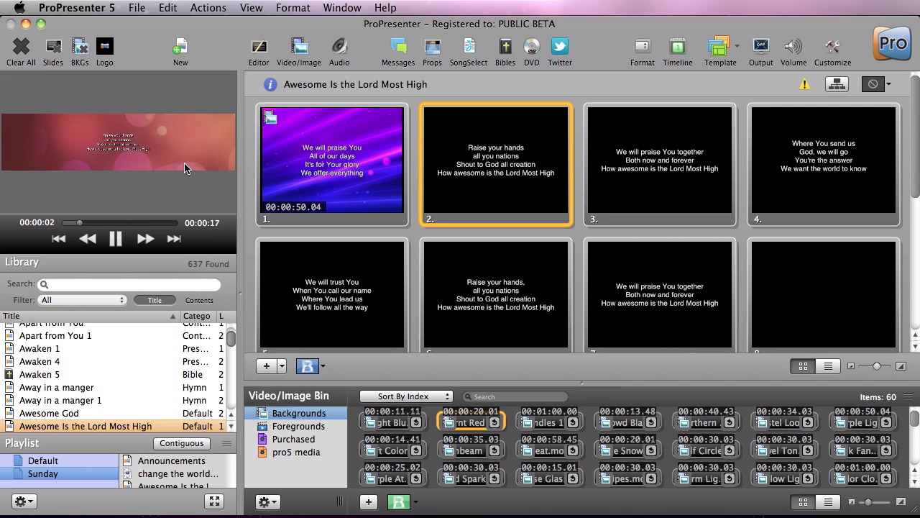
Step: Enable demo versions of all modules, accepting the watermark warning, and go to MultiScreen settings
left_click(94, 8)
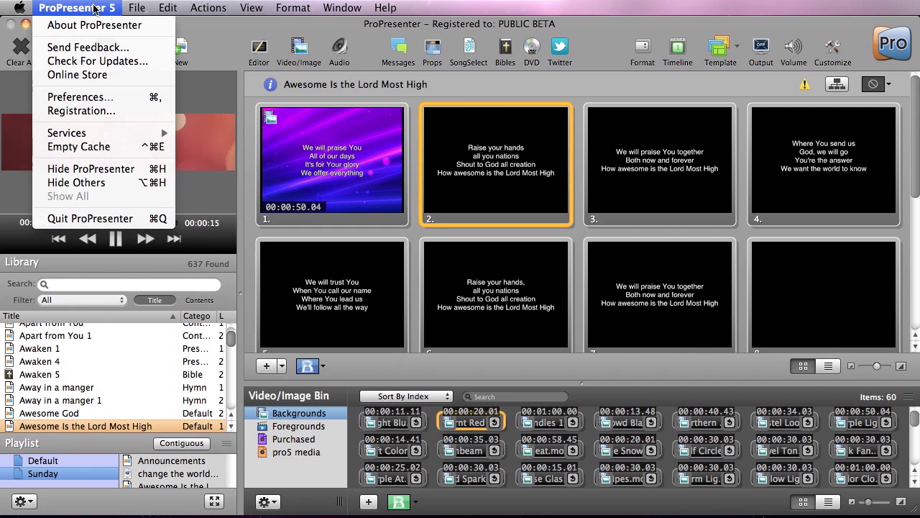
left_click(88, 97)
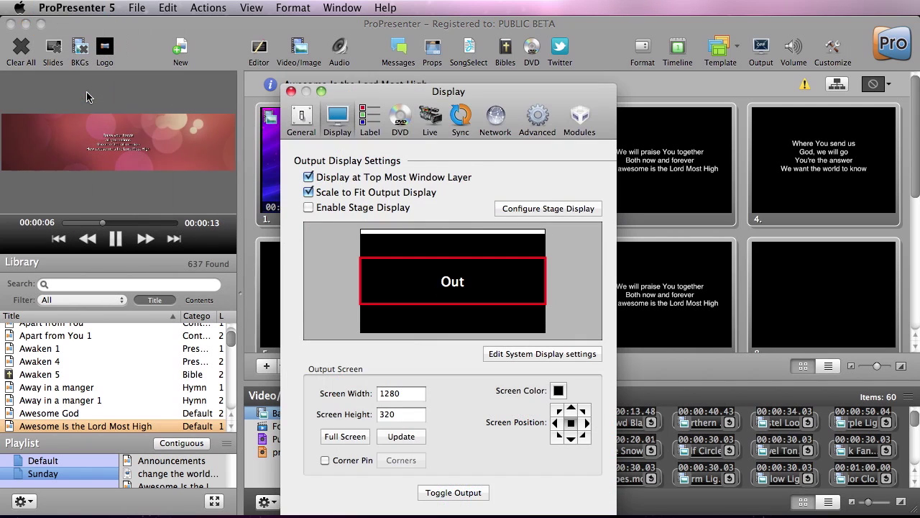
left_click(585, 131)
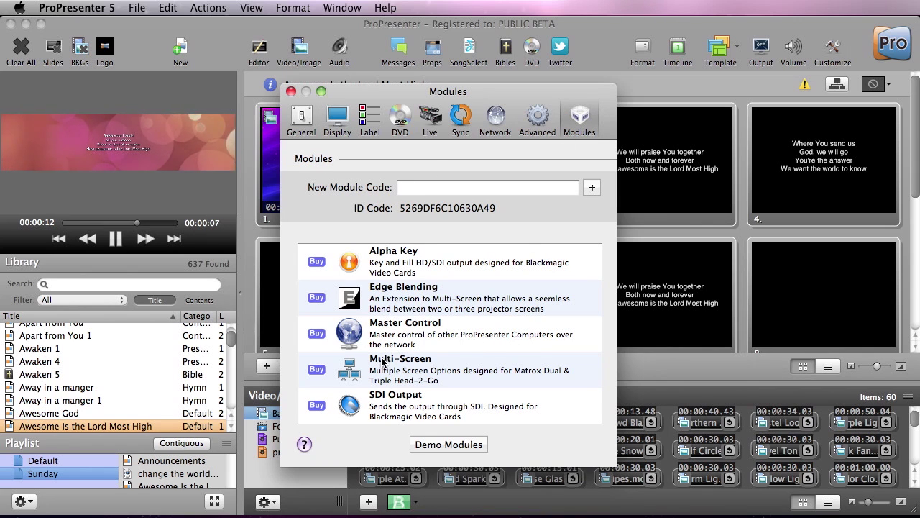
left_click(471, 445)
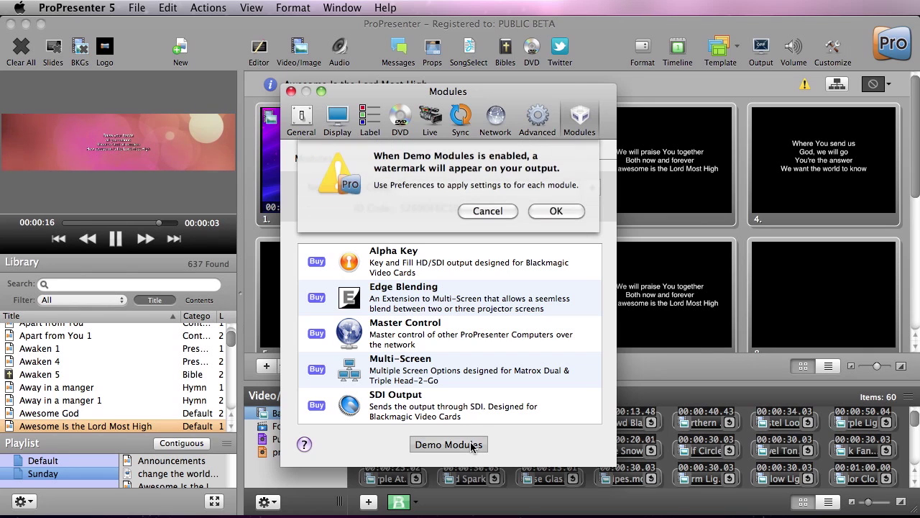
left_click(556, 212)
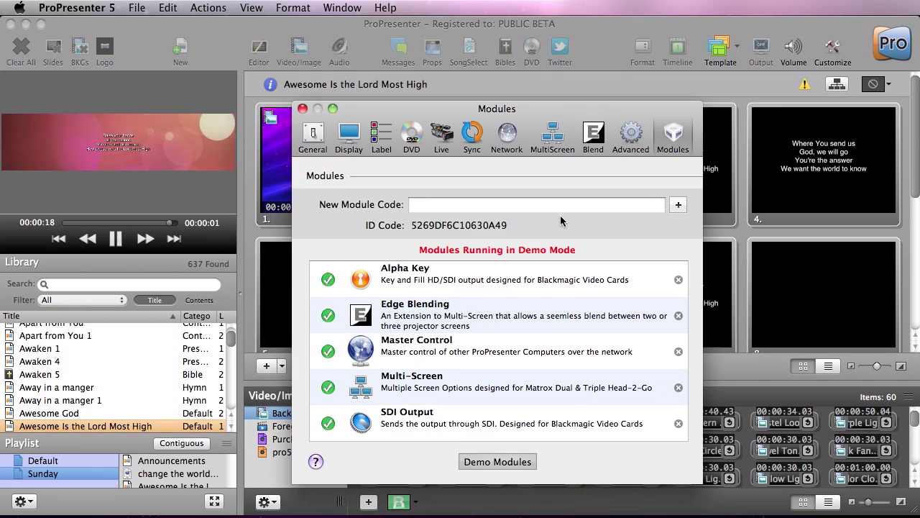
left_click(552, 136)
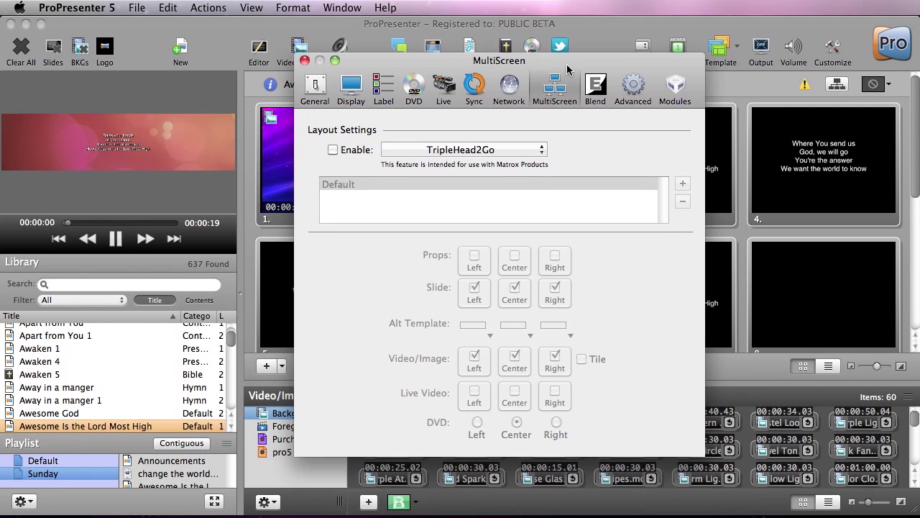
Step: Enable MultiScreen with the TripleHead2Go layout, check Display settings, and toggle background tiling on then off
left_click(363, 151)
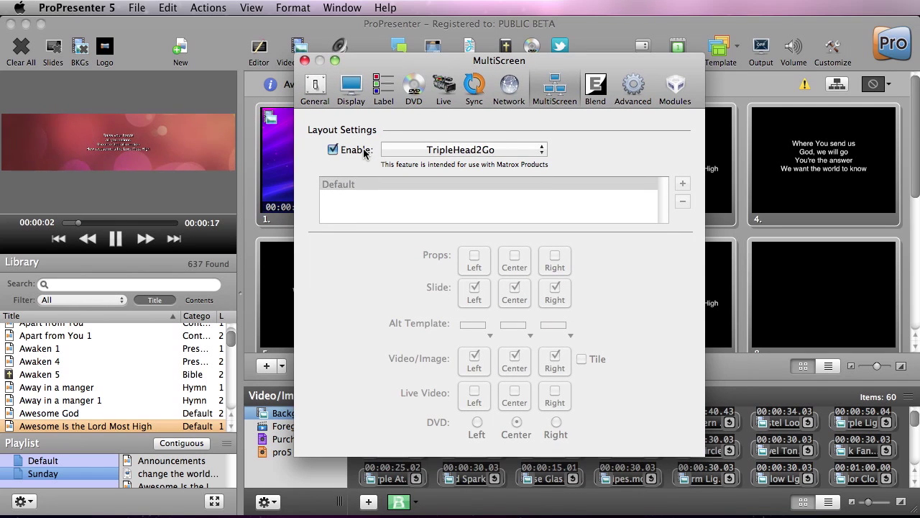
left_click(464, 151)
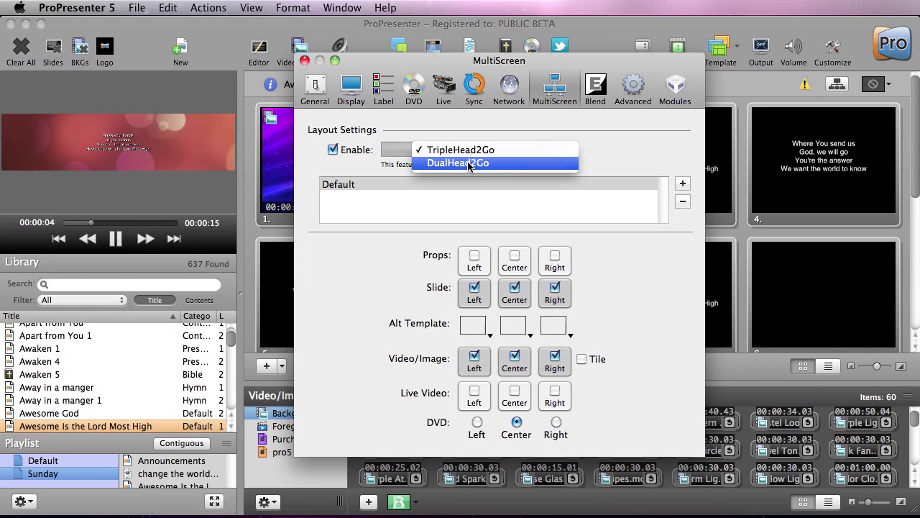
left_click(468, 151)
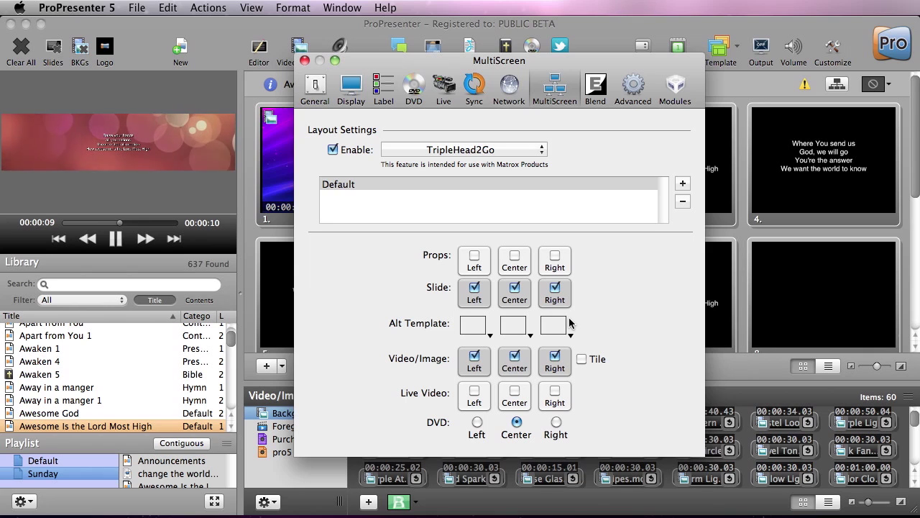
left_click(350, 88)
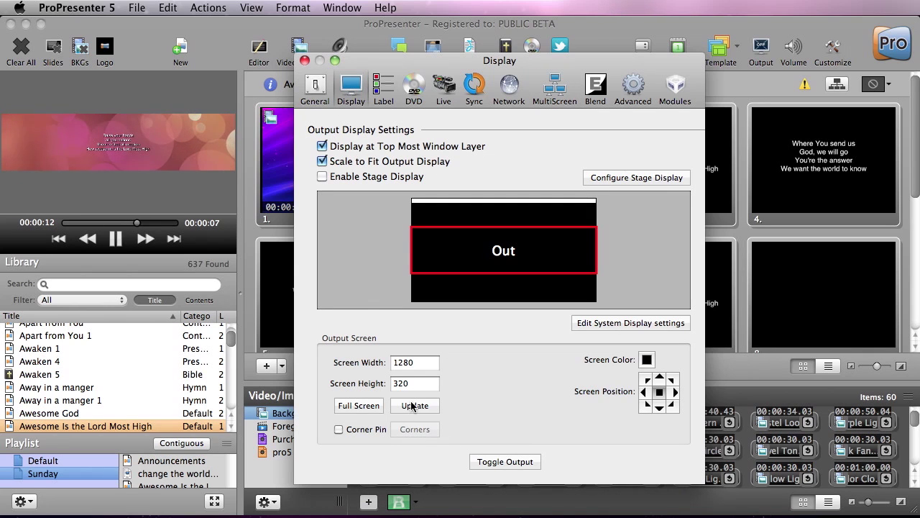
left_click(554, 88)
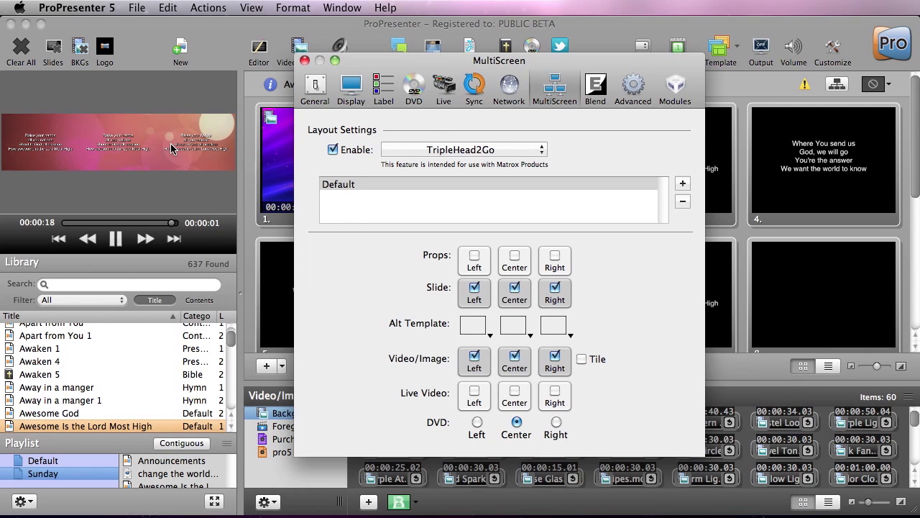
left_click(582, 361)
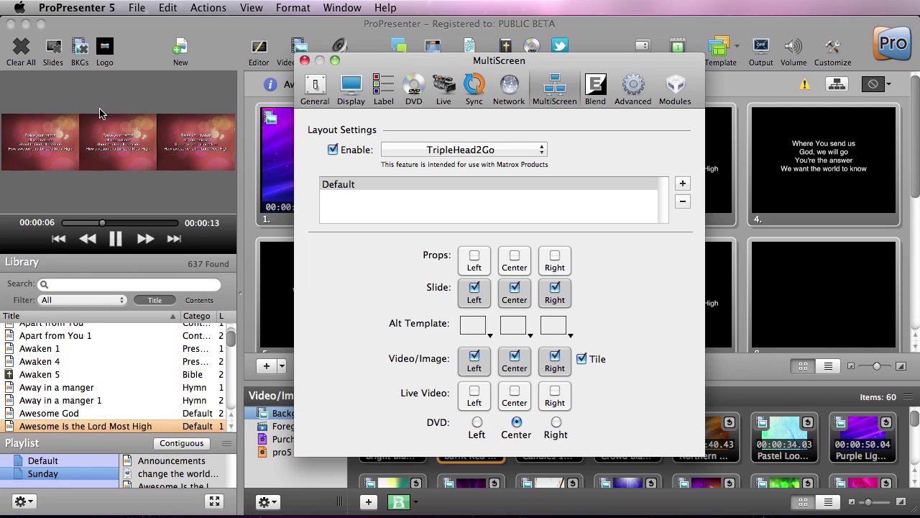
left_click(581, 358)
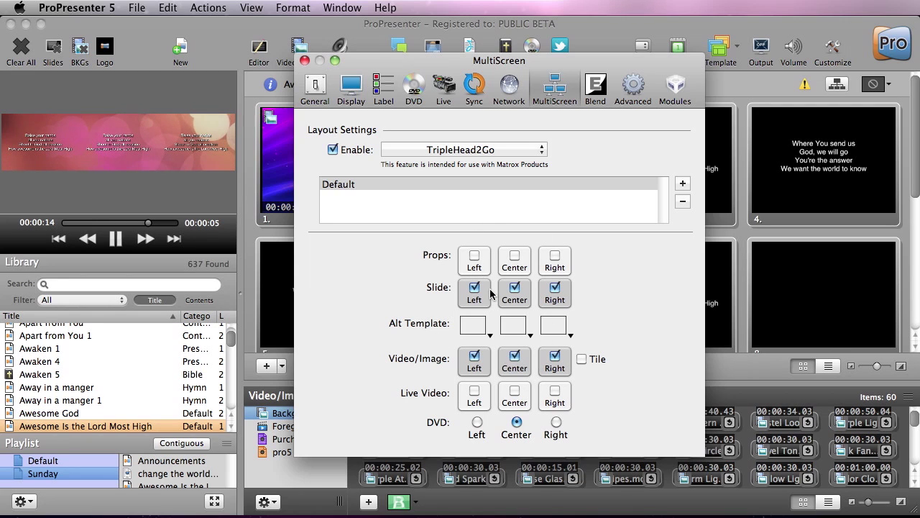
left_click(207, 8)
mouse_move(268, 181)
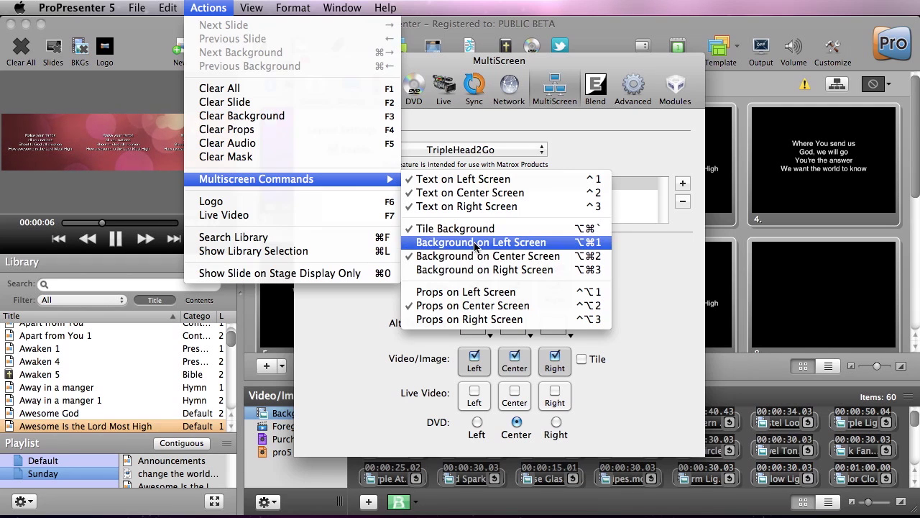
left_click(627, 273)
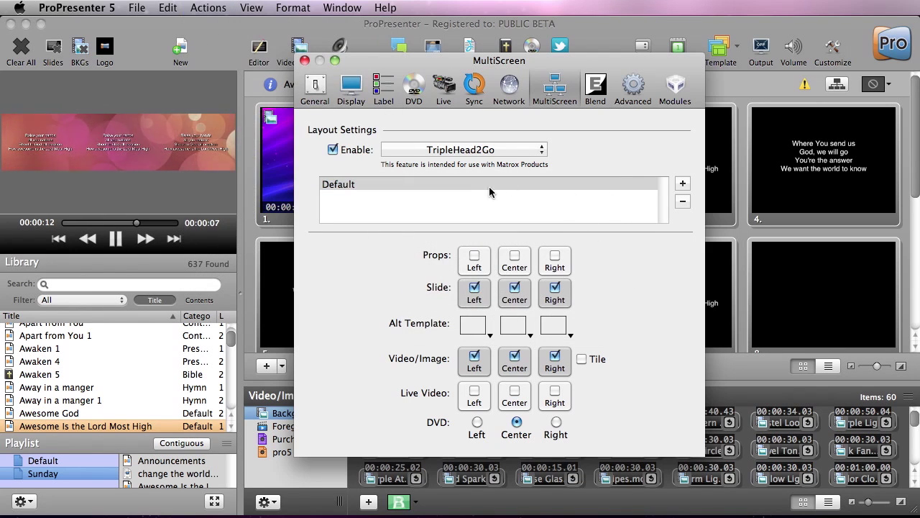
Step: Add a new MultiScreen set named 'Live on Sides' and select it
left_click(682, 186)
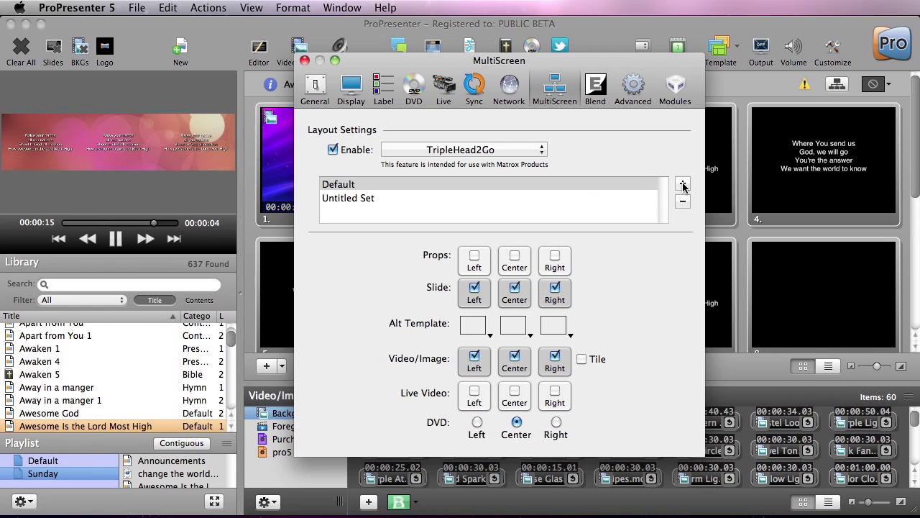
left_click(367, 202)
left_click(366, 200)
type("L")
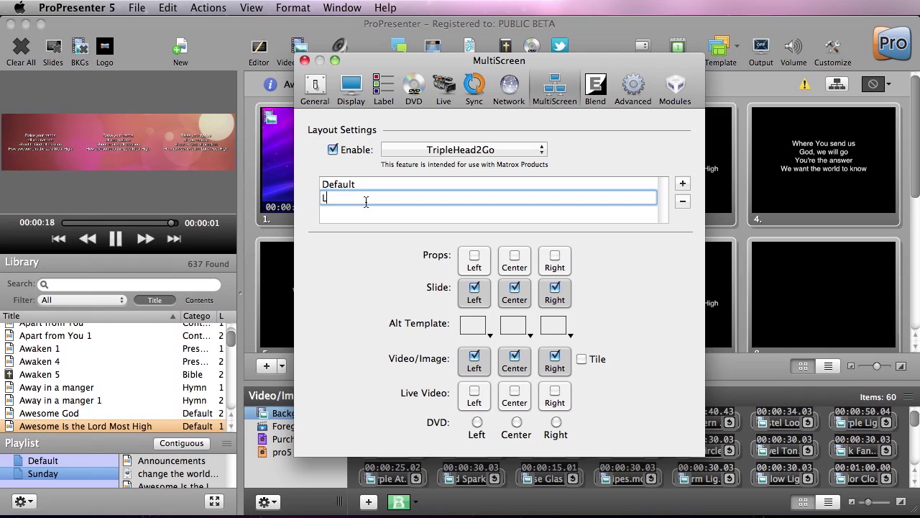
type("ive on Sids")
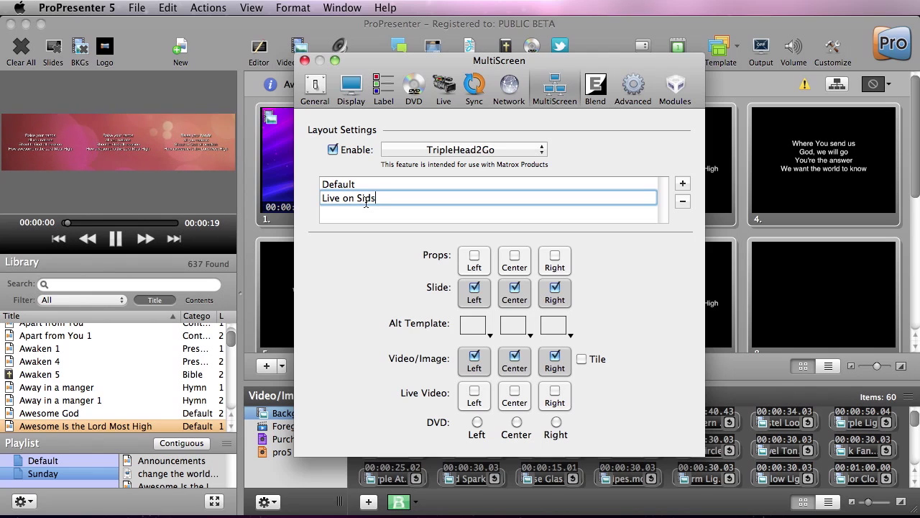
key("Return")
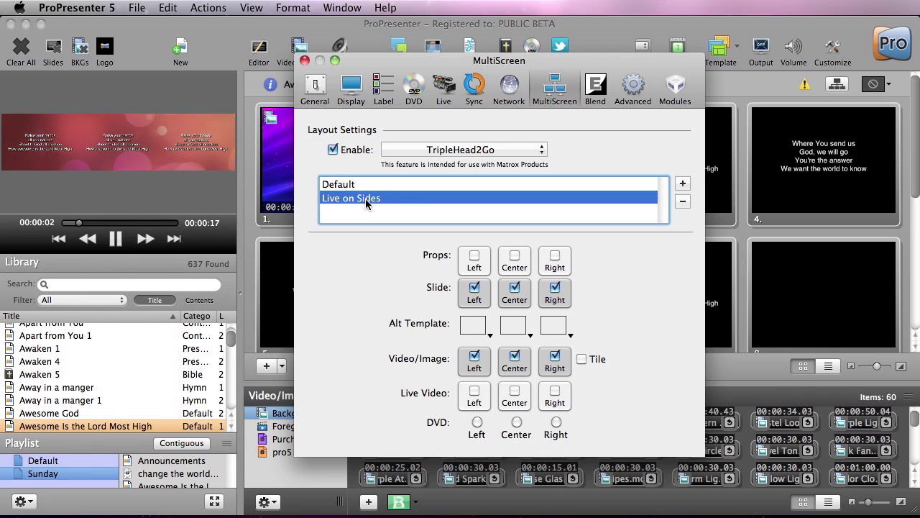
left_click(349, 185)
left_click(351, 200)
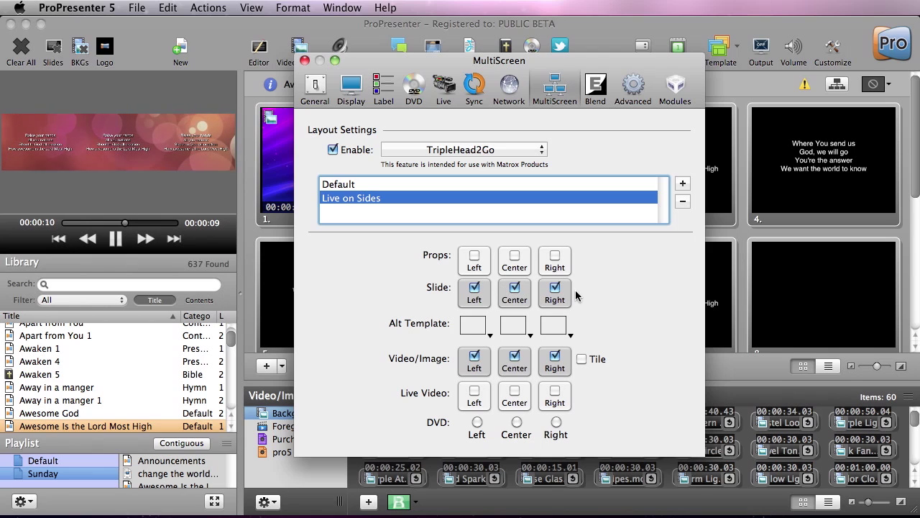
Step: Replace video/image with live video on the left and right screens, and show props centre
left_click(476, 356)
left_click(555, 357)
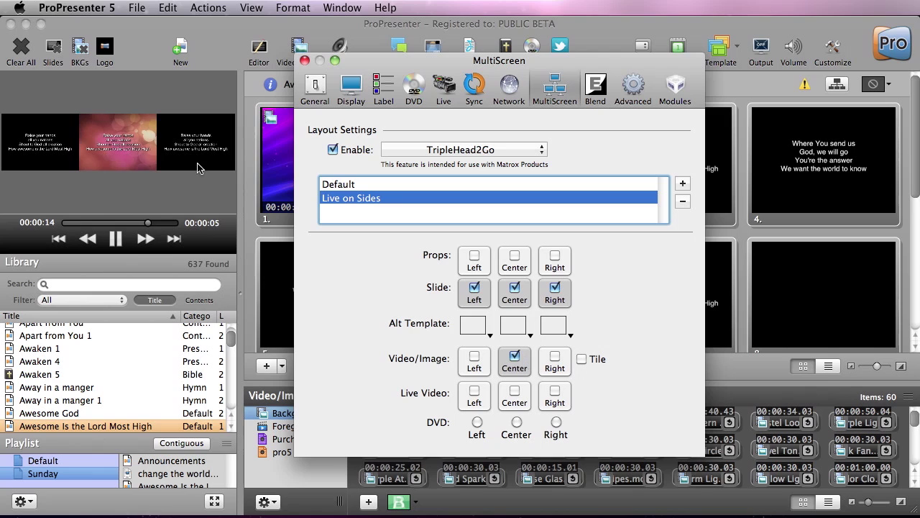
left_click(473, 392)
left_click(557, 394)
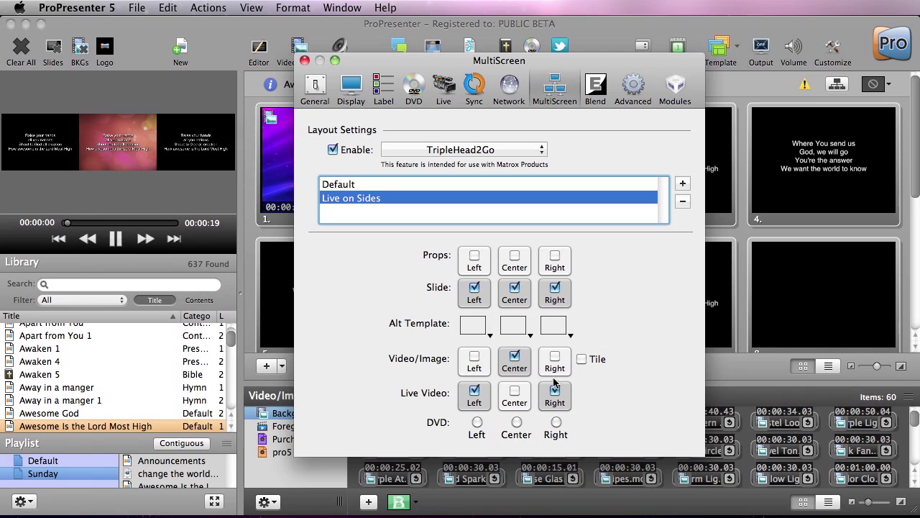
left_click(515, 259)
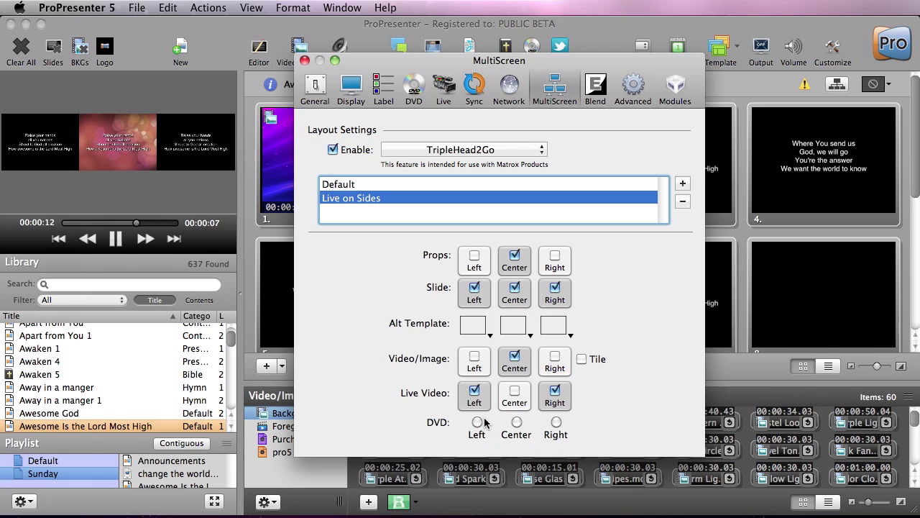
left_click(489, 334)
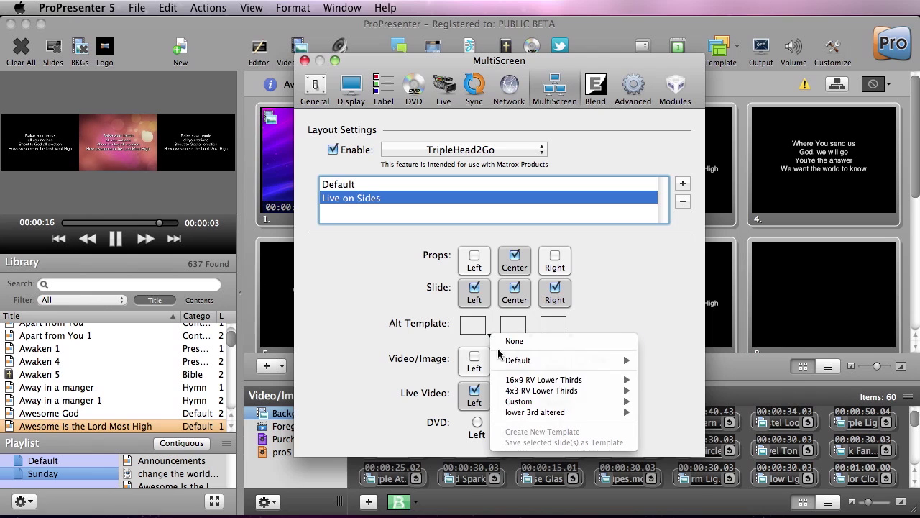
Step: Assign Lower Wood alt templates to left and right, Normal Text to centre, then close preferences
mouse_move(515, 401)
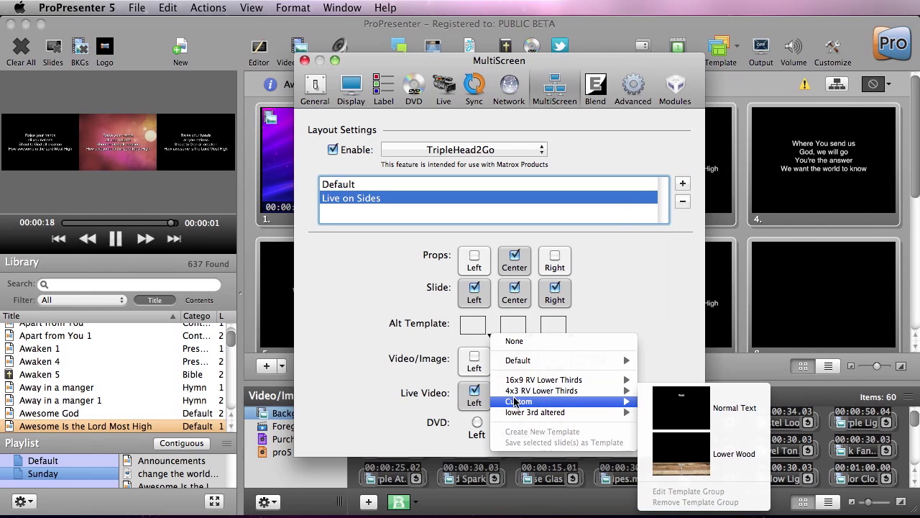
left_click(685, 452)
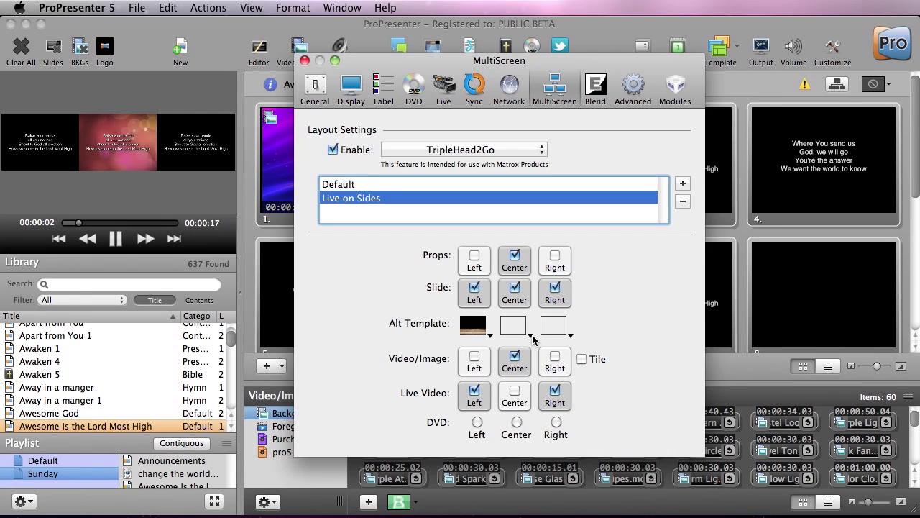
left_click(532, 336)
mouse_move(635, 404)
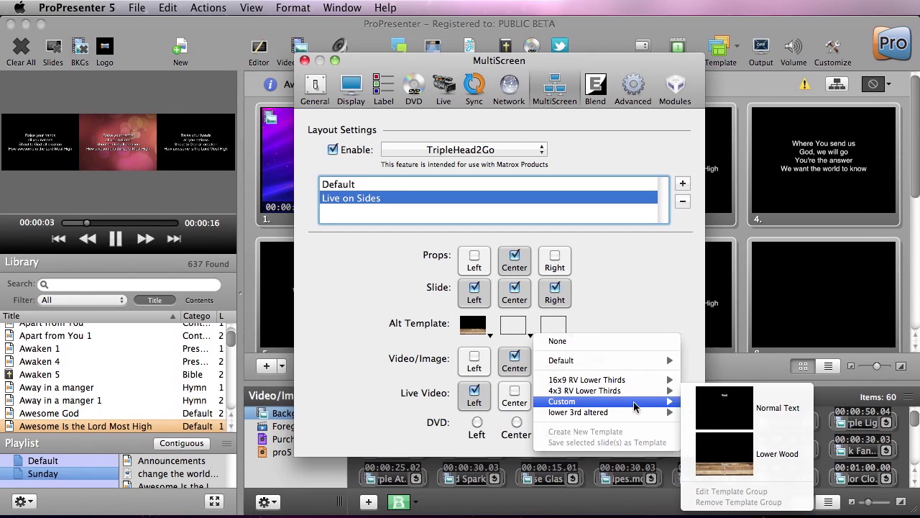
left_click(750, 409)
left_click(568, 335)
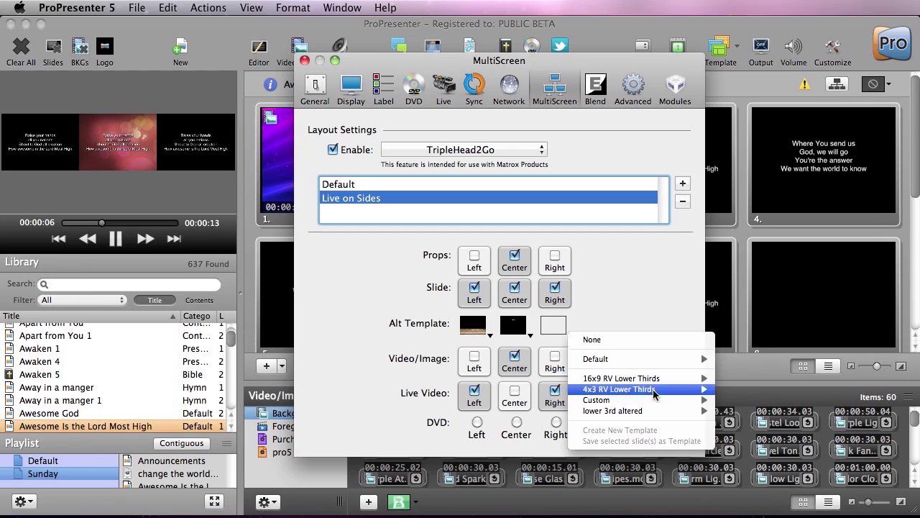
mouse_move(655, 399)
left_click(789, 453)
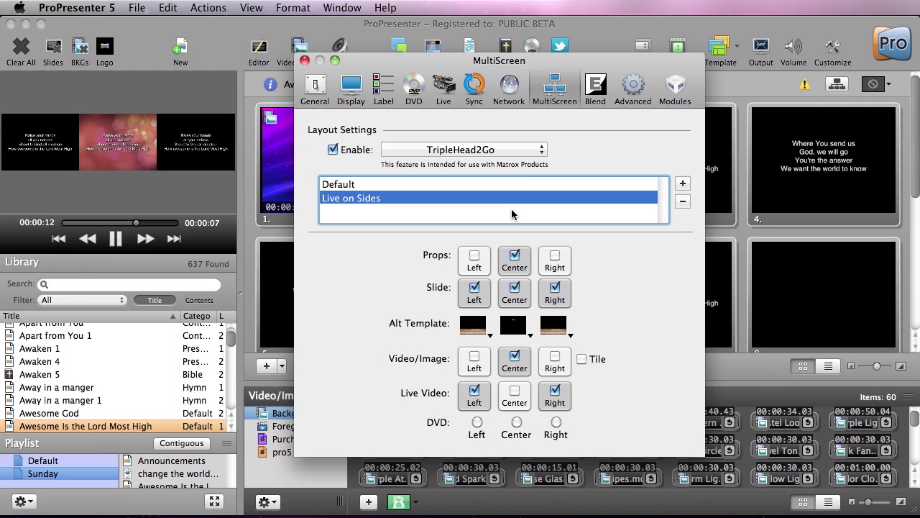
left_click(305, 61)
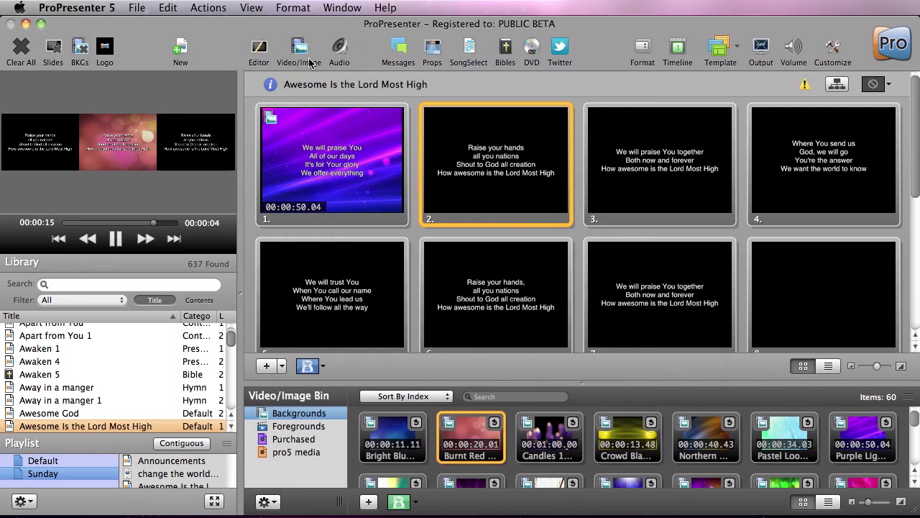
Step: Add a MultiScreen Settings cue switching to 'Live on Sides' on slide 1
right_click(331, 173)
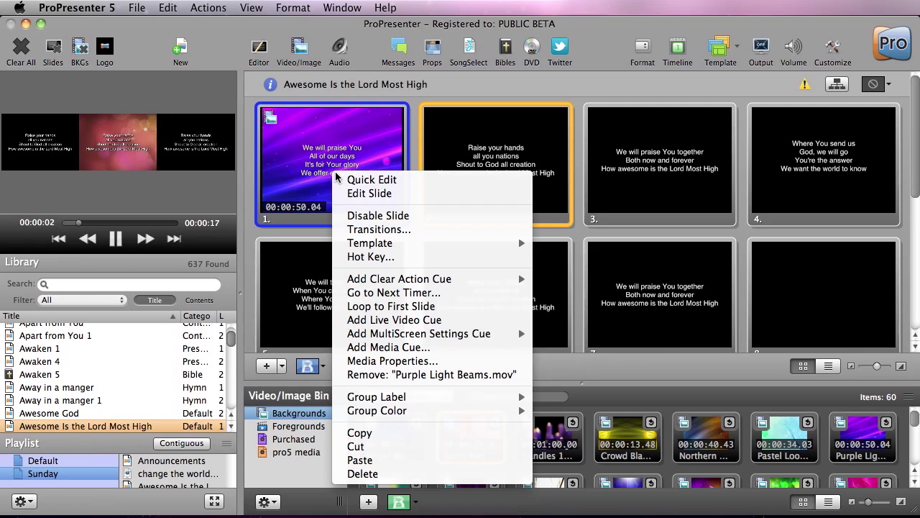
mouse_move(436, 341)
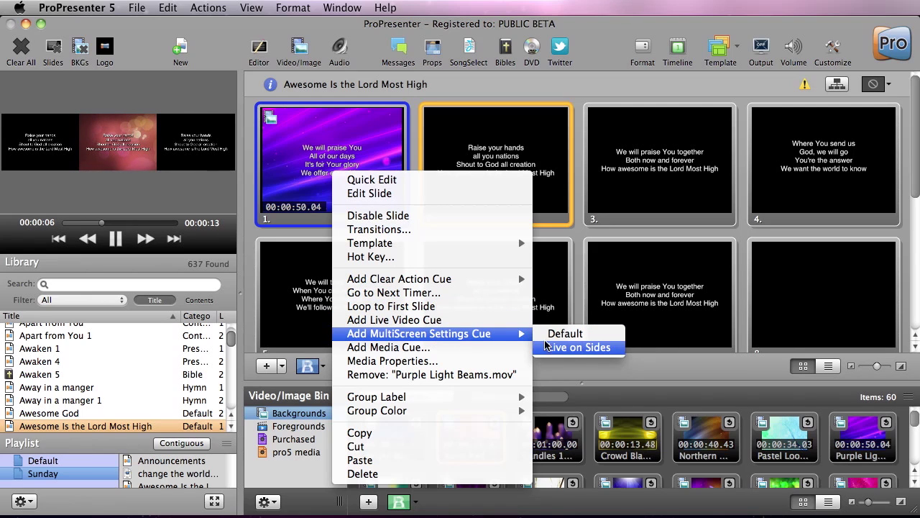
left_click(575, 348)
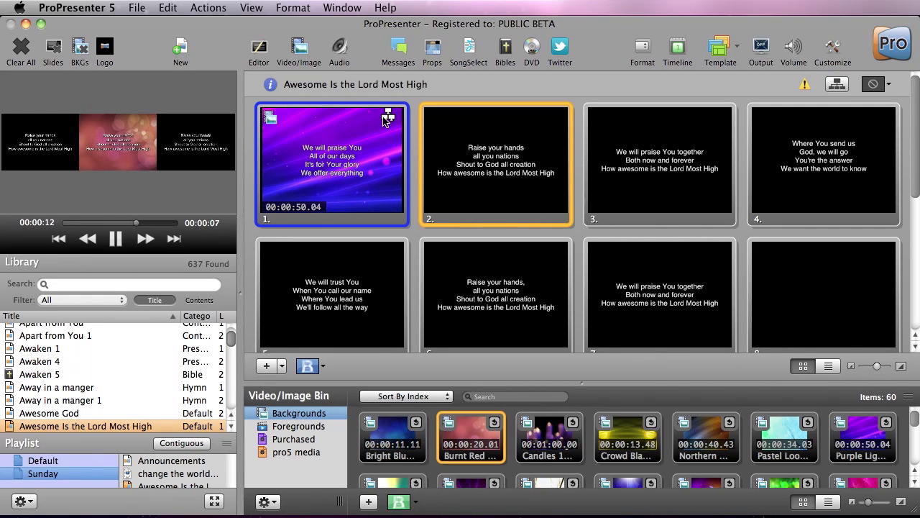
Step: Add a Live Video cue to slide 1 and send the slide live
right_click(360, 159)
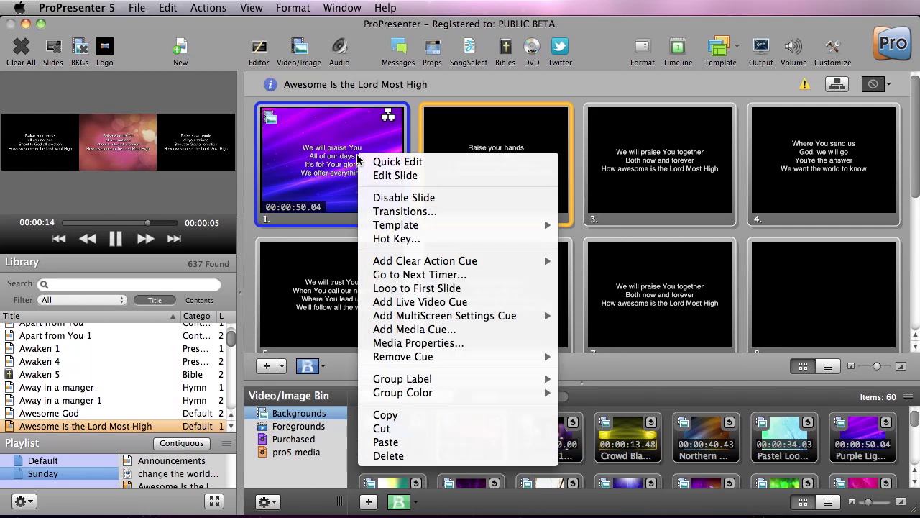
left_click(400, 301)
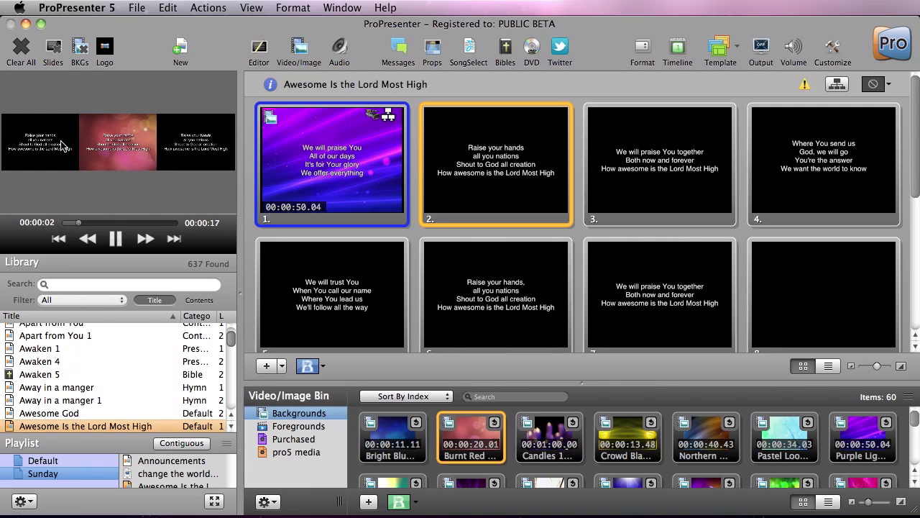
left_click(359, 175)
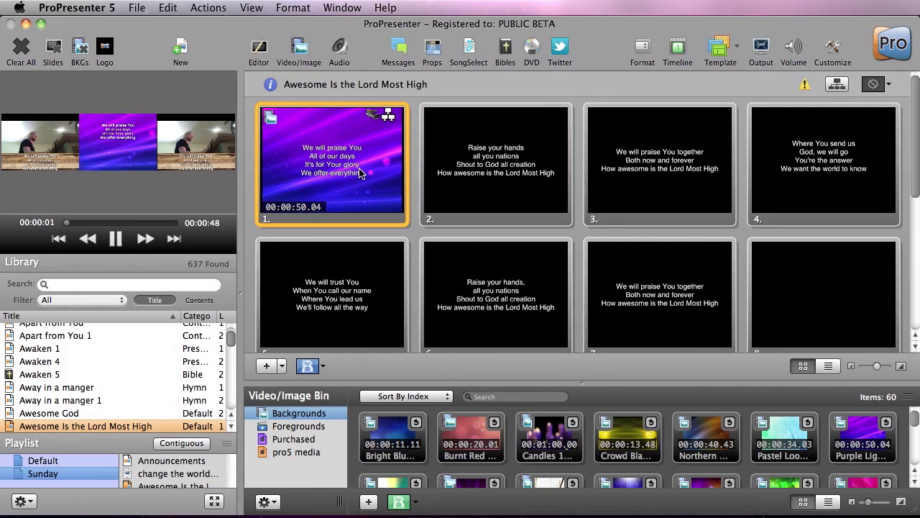